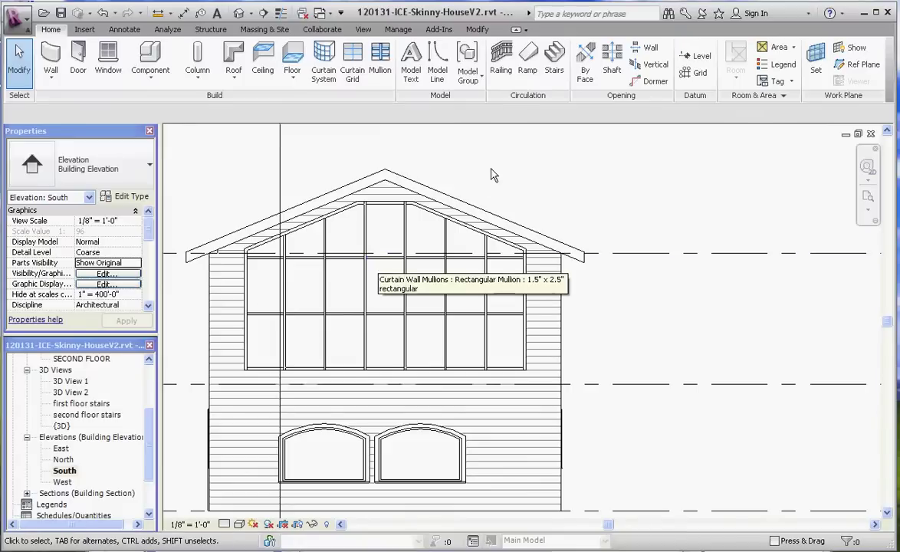
- Select the curtain wall's upper horizontal grid line and unpin it
{"action": "left_click", "coordinate": [385, 209]}
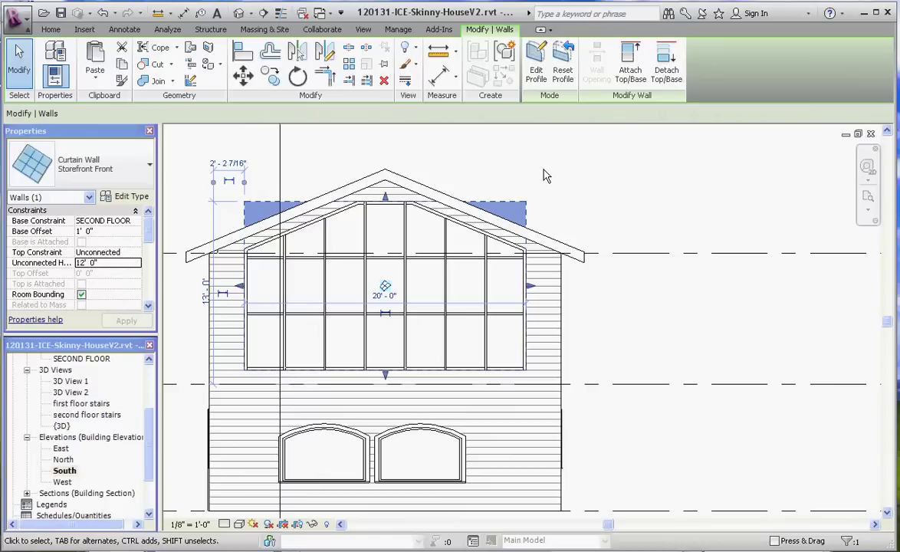
{"action": "left_click", "coordinate": [583, 193]}
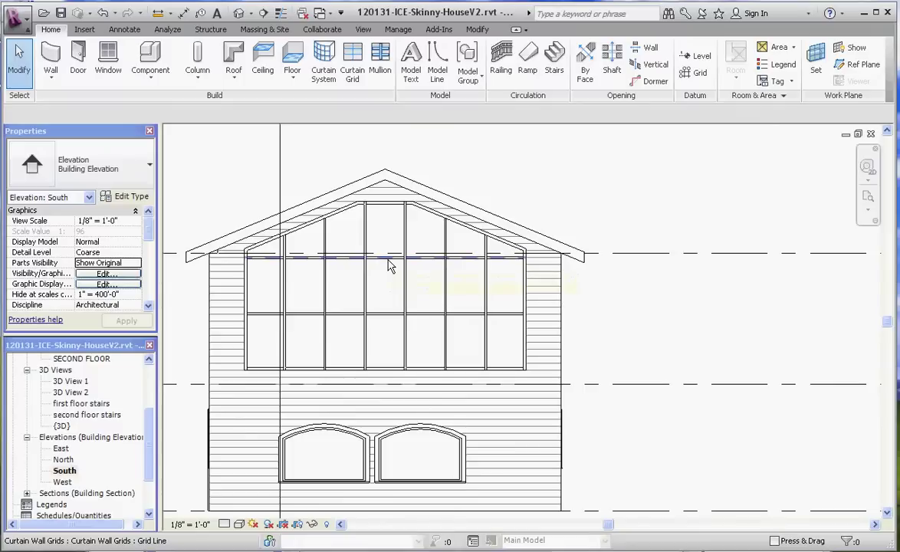
{"action": "key", "text": "Tab"}
{"action": "left_click", "coordinate": [388, 266]}
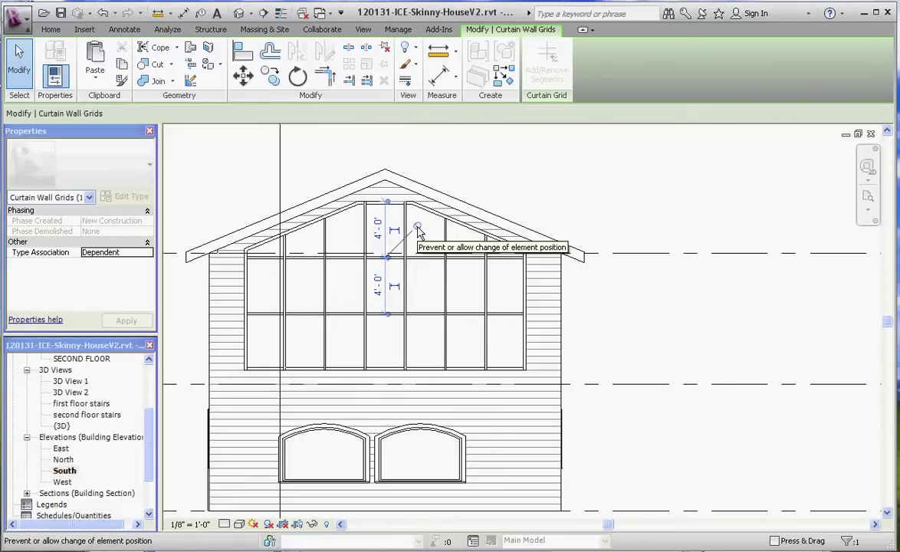
{"action": "left_click", "coordinate": [418, 230]}
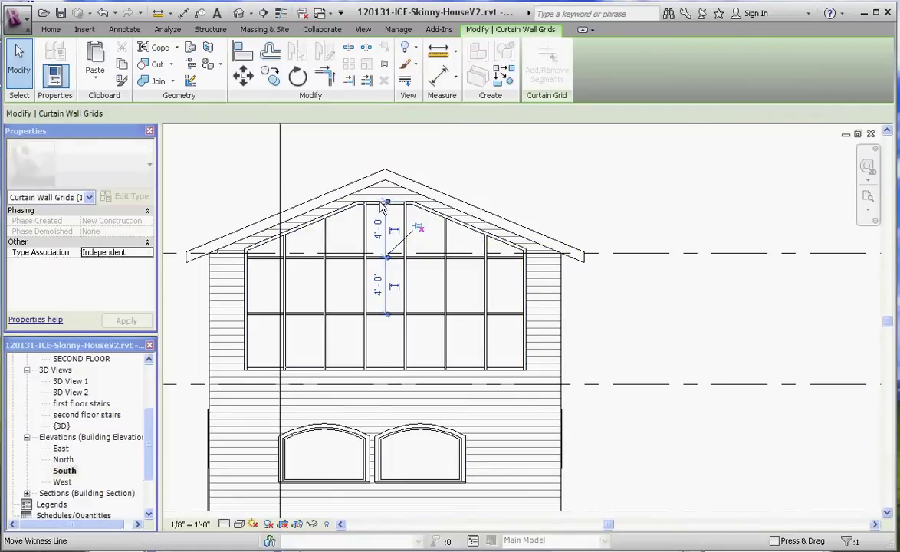
- Set the upper grid line's temporary dimension to 1'-6" from the wall's top
{"action": "scroll", "coordinate": [379, 240], "scroll_direction": "up", "scroll_amount": 2}
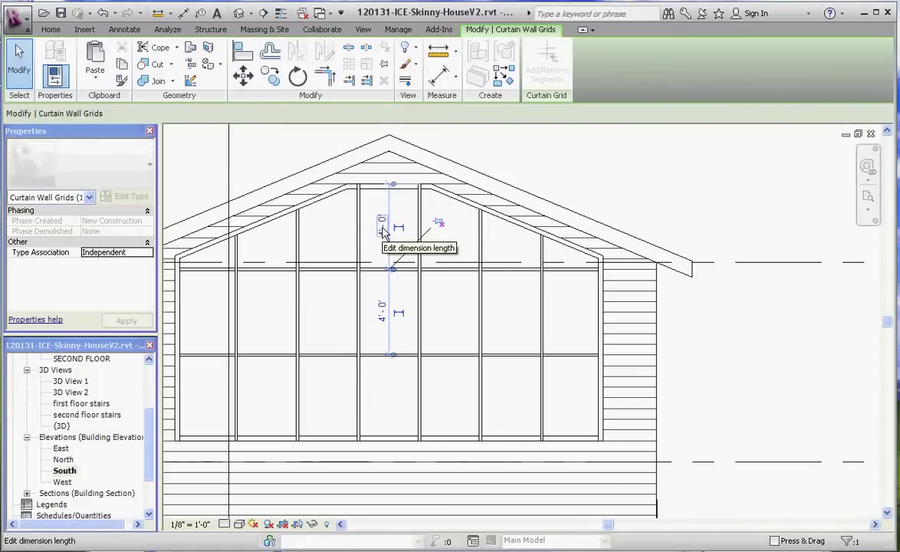
{"action": "left_click", "coordinate": [383, 227]}
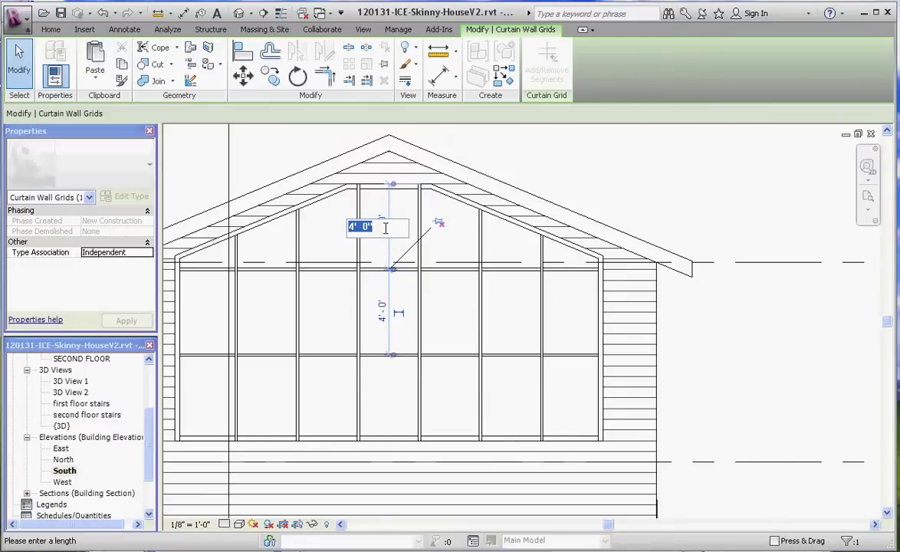
{"action": "type", "text": "1"}
{"action": "key", "text": "Return"}
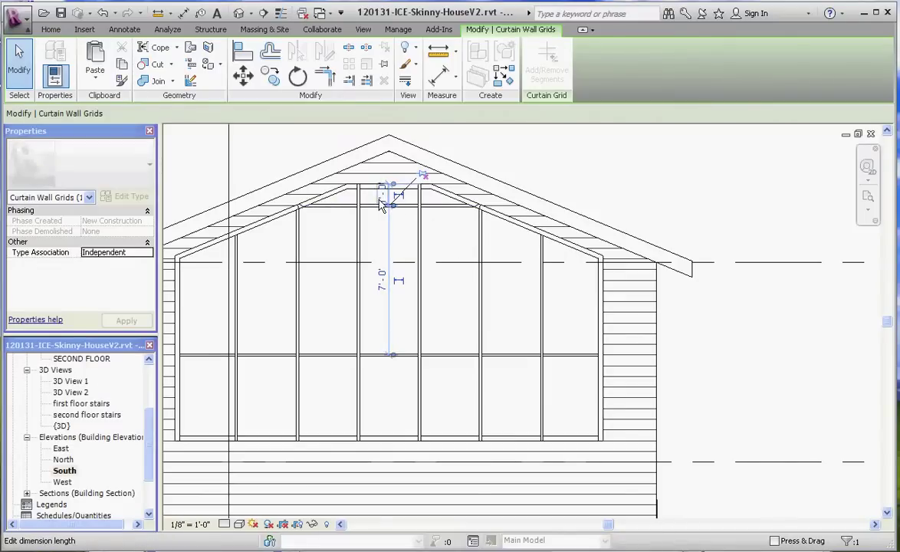
{"action": "left_click", "coordinate": [382, 195]}
{"action": "type", "text": "1'"}
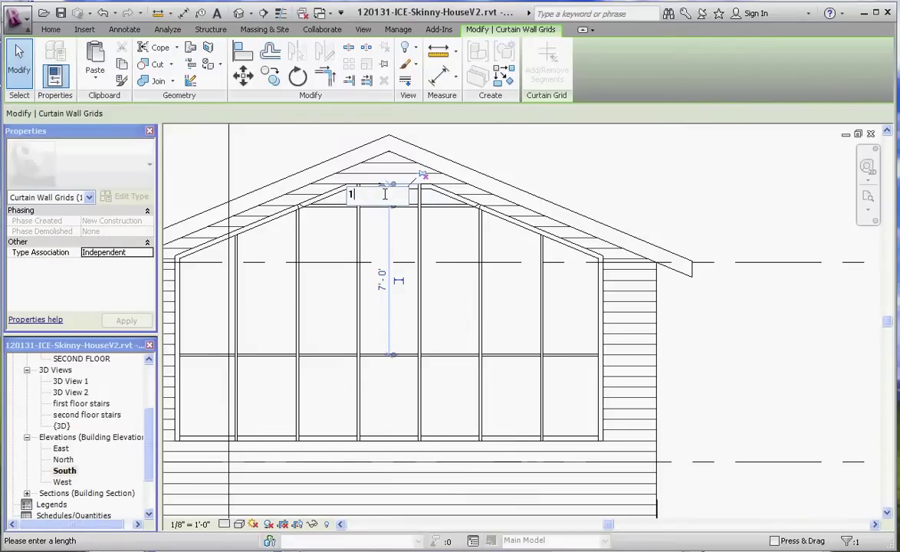
{"action": "type", "text": " - 6"}
{"action": "key", "text": "Return"}
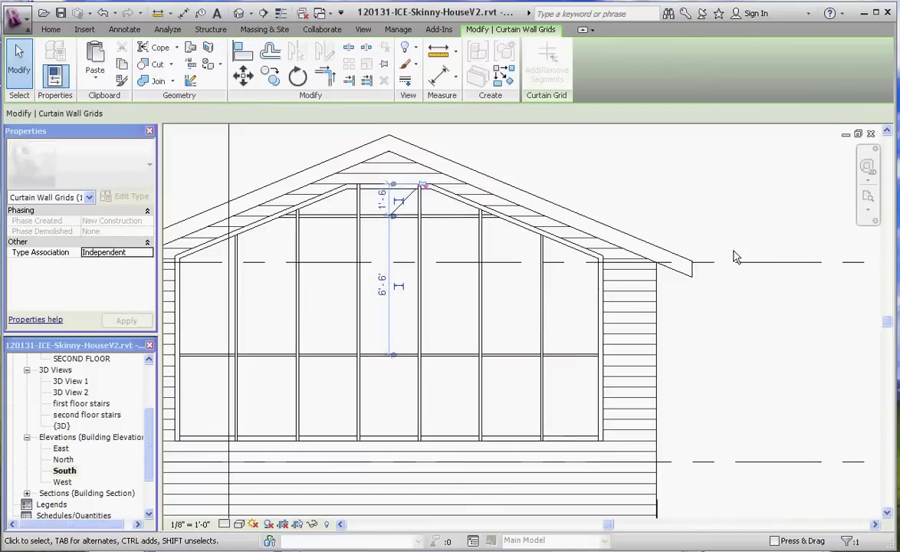
{"action": "left_click", "coordinate": [650, 188]}
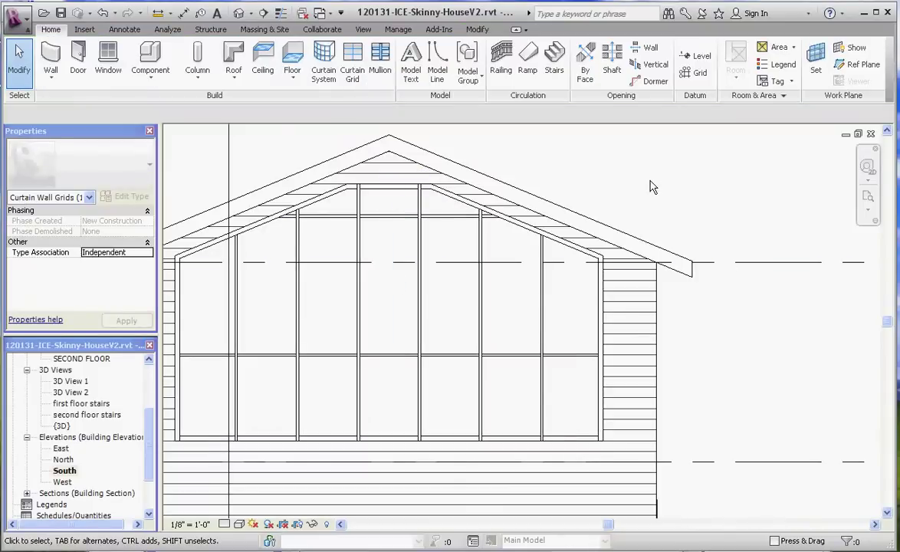
- Unpin the lower horizontal grid line and change its 4'-0" bottom distance to 1'-6"
{"action": "key", "text": "Tab"}
{"action": "left_click", "coordinate": [403, 361]}
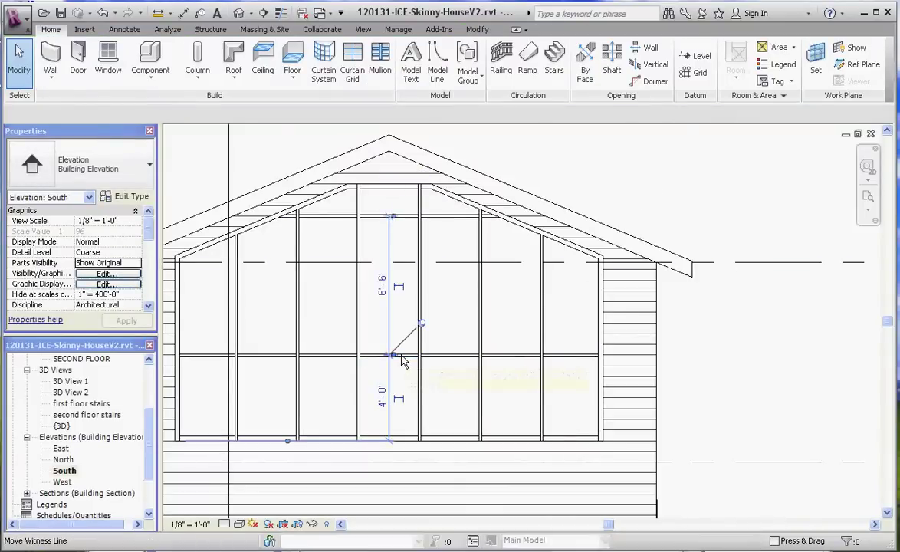
{"action": "left_click", "coordinate": [382, 395]}
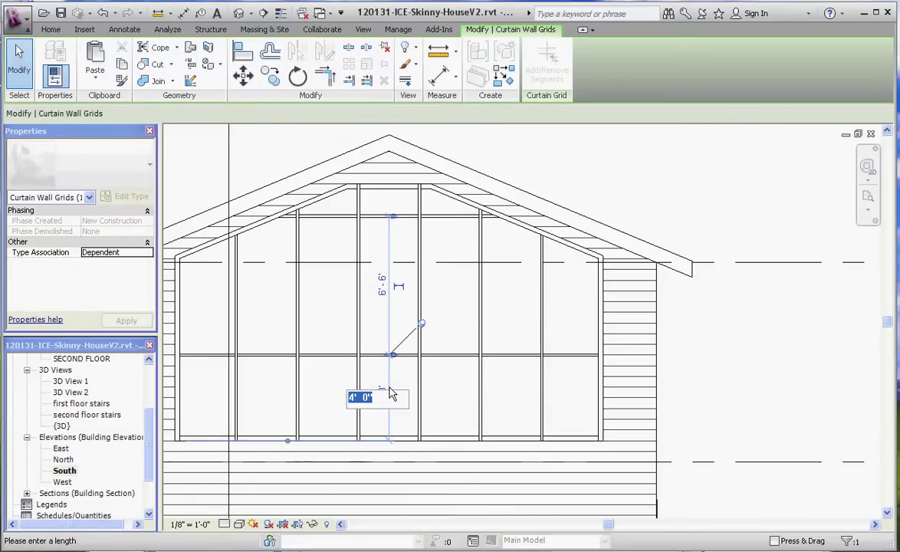
{"action": "type", "text": "1"}
{"action": "left_click", "coordinate": [422, 325]}
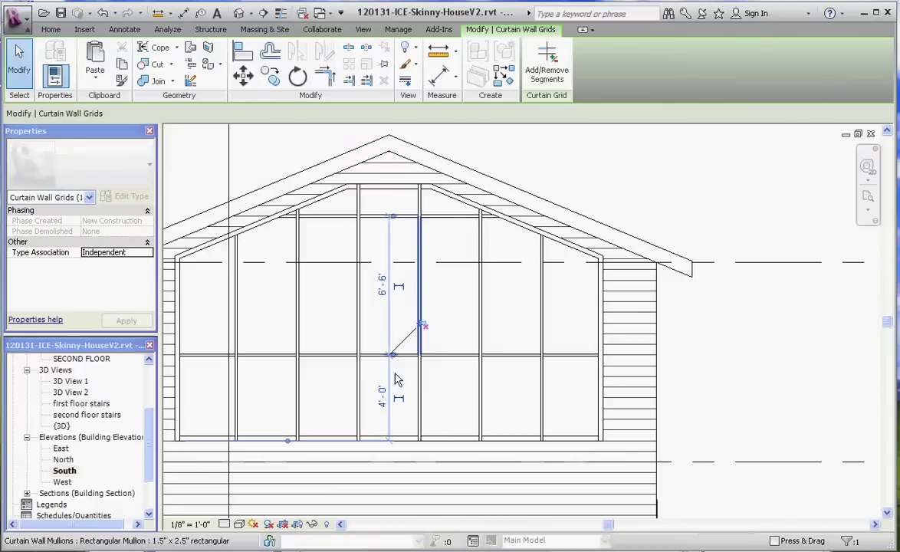
{"action": "left_click", "coordinate": [381, 397]}
{"action": "type", "text": "1'"}
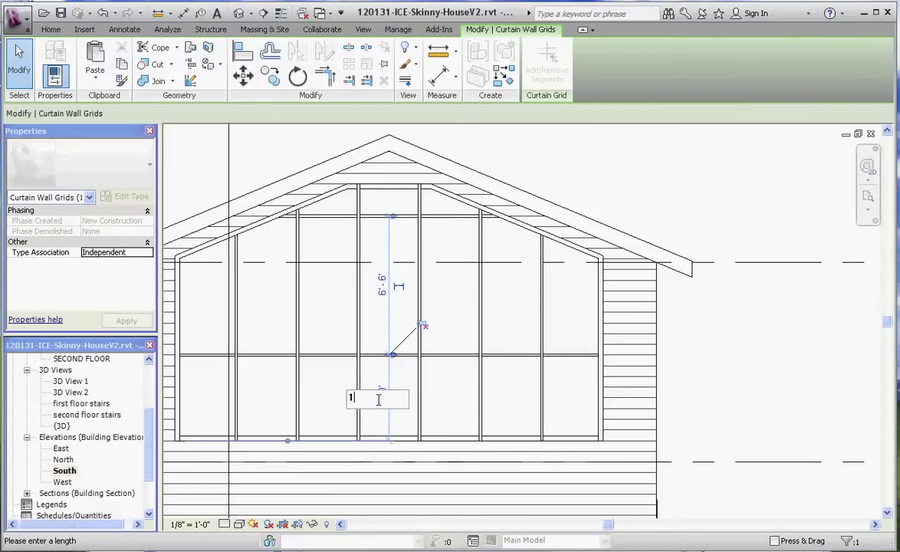
{"action": "type", "text": " - 6"}
{"action": "key", "text": "Return"}
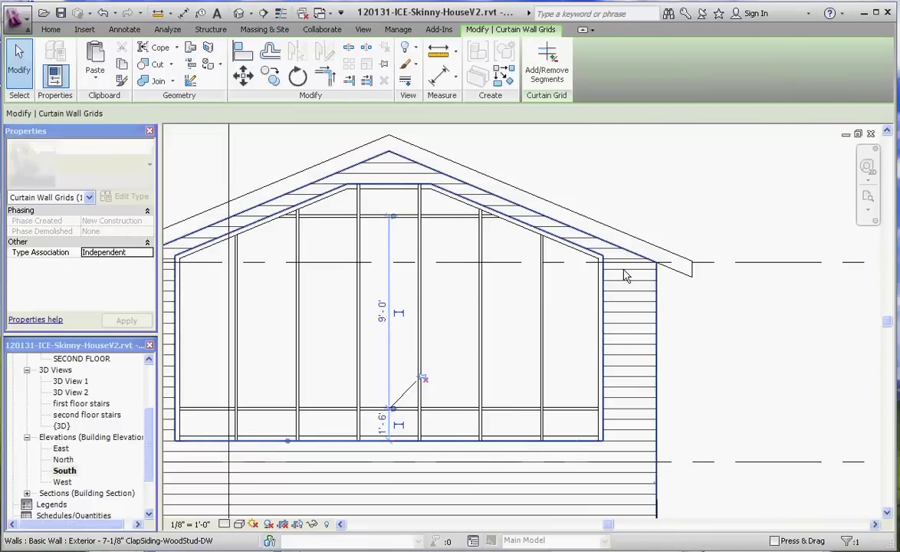
{"action": "left_click", "coordinate": [660, 203]}
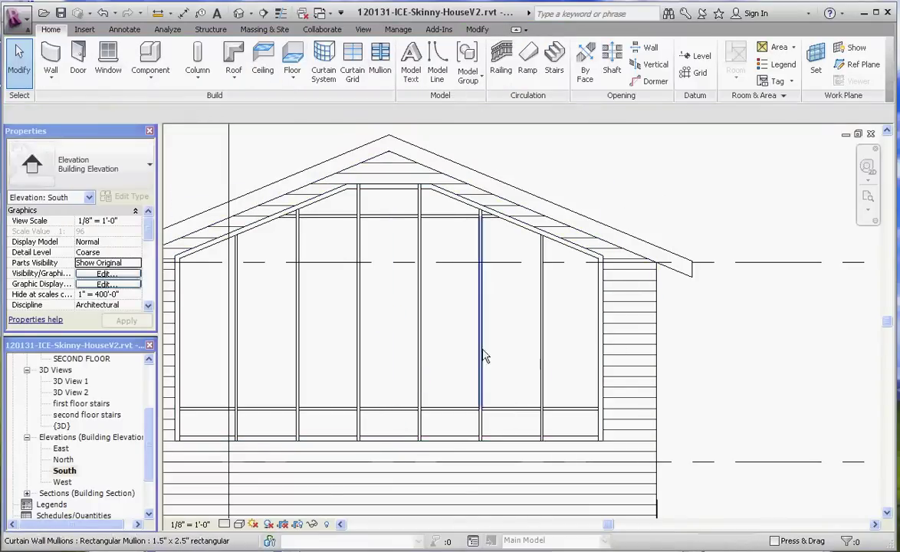
- Place a horizontal curtain grid line at the panel midpoint, splitting the 9'-0" span into 4'-6" rows
{"action": "scroll", "coordinate": [483, 355], "scroll_direction": "down", "scroll_amount": 2}
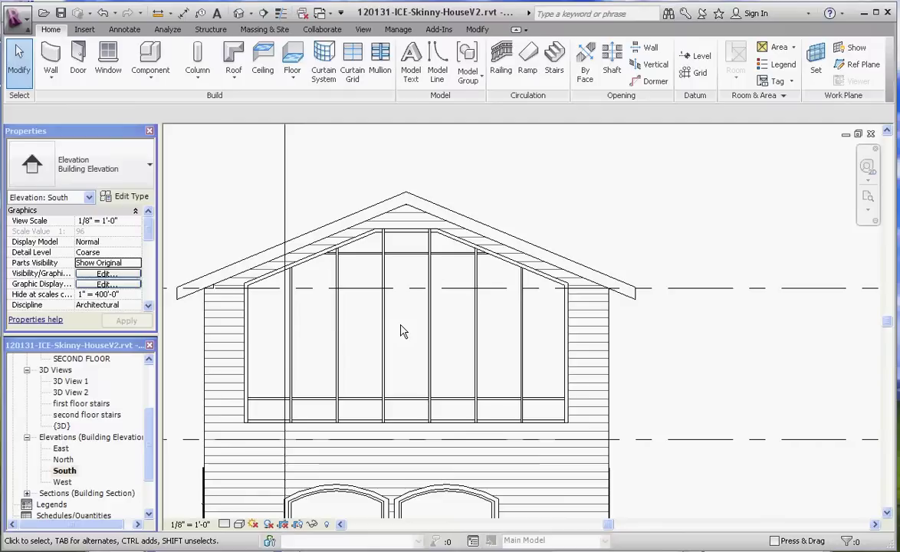
{"action": "left_click", "coordinate": [355, 59]}
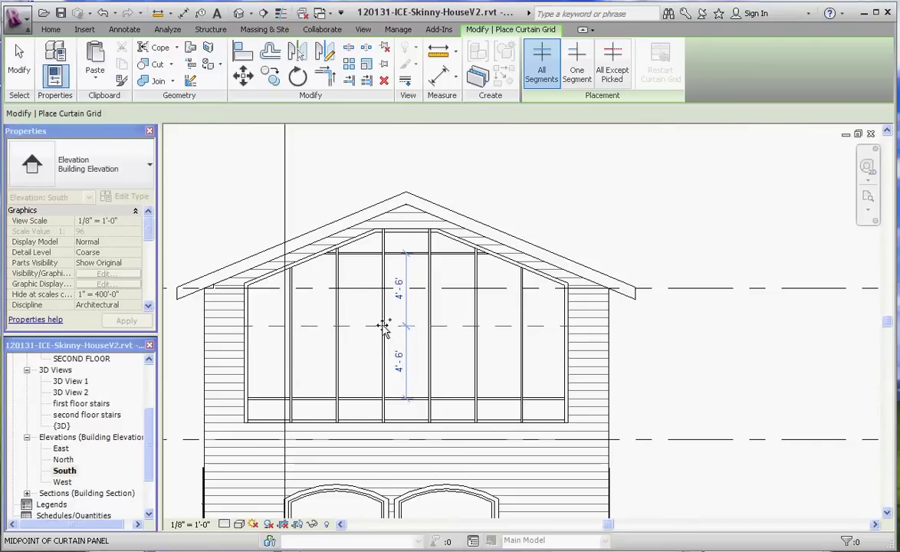
{"action": "left_click", "coordinate": [384, 326]}
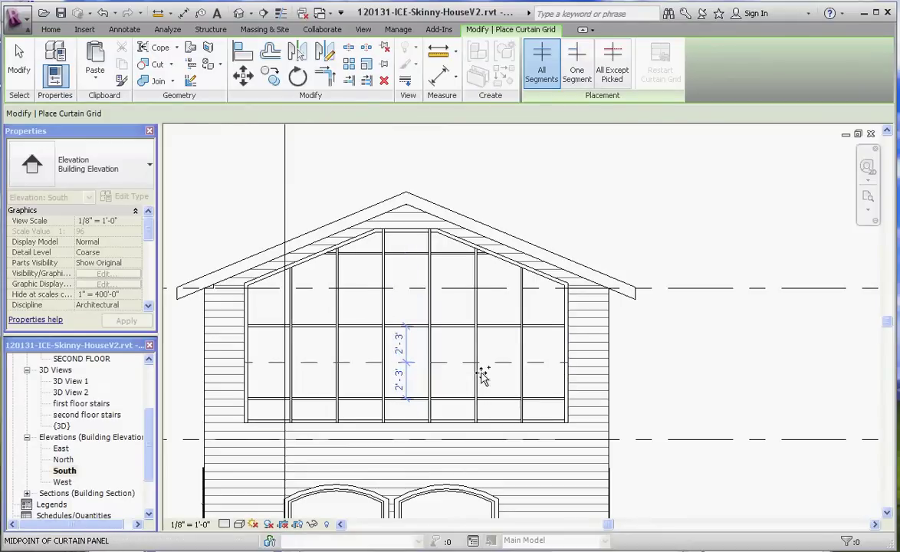
{"action": "key", "text": "Escape"}
{"action": "key", "text": "Escape"}
{"action": "scroll", "coordinate": [328, 346], "scroll_direction": "down", "scroll_amount": 1}
- Unpin the right vertical grid line and set its right-edge spacing to 1'-6"
{"action": "scroll", "coordinate": [342, 354], "scroll_direction": "up", "scroll_amount": 1}
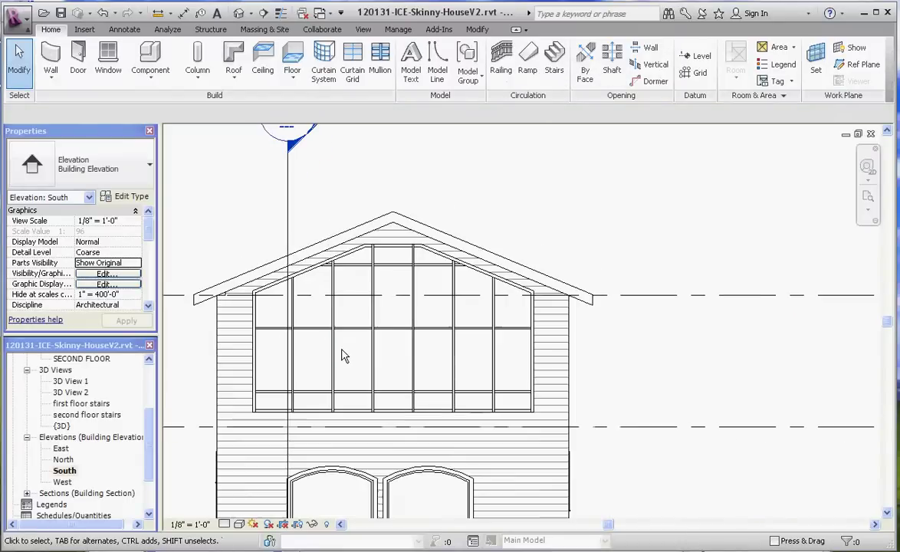
{"action": "left_click", "coordinate": [496, 368]}
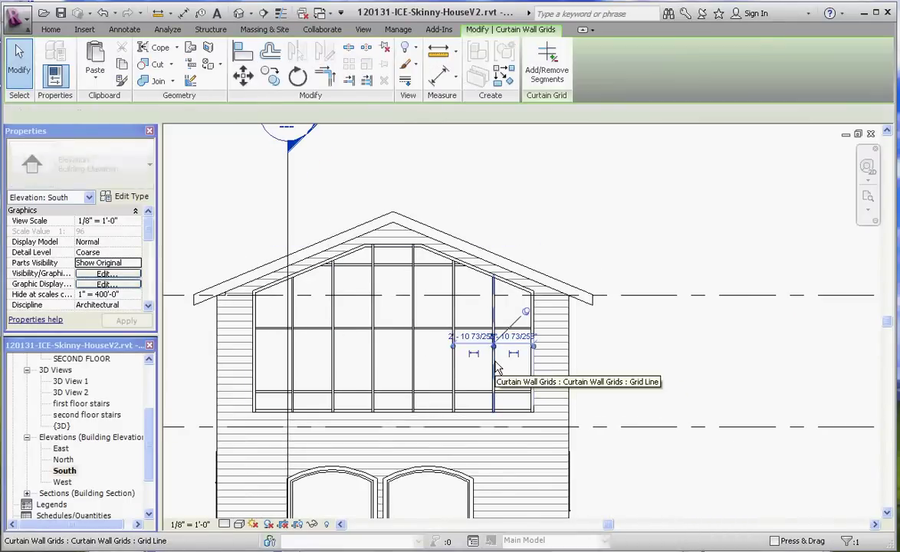
{"action": "left_click", "coordinate": [526, 314]}
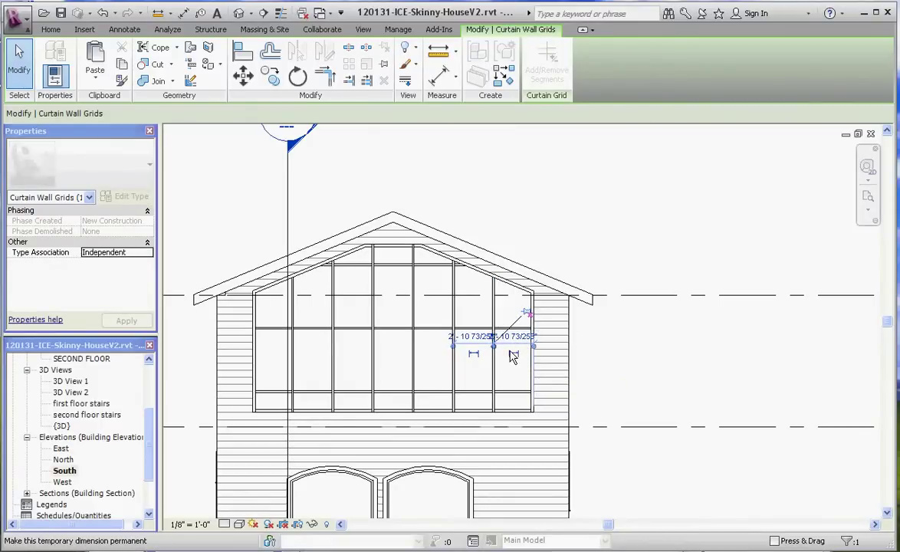
{"action": "scroll", "coordinate": [509, 352], "scroll_direction": "up", "scroll_amount": 4}
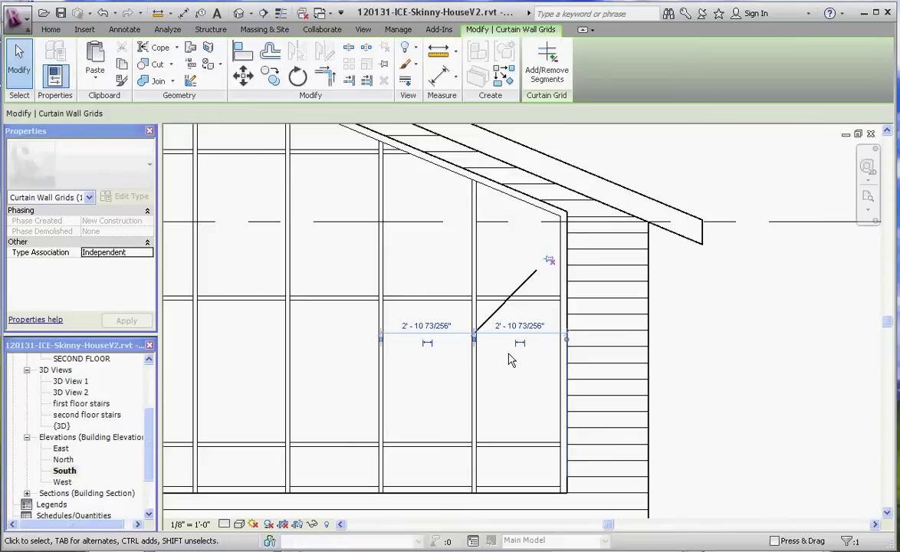
{"action": "left_click", "coordinate": [528, 325]}
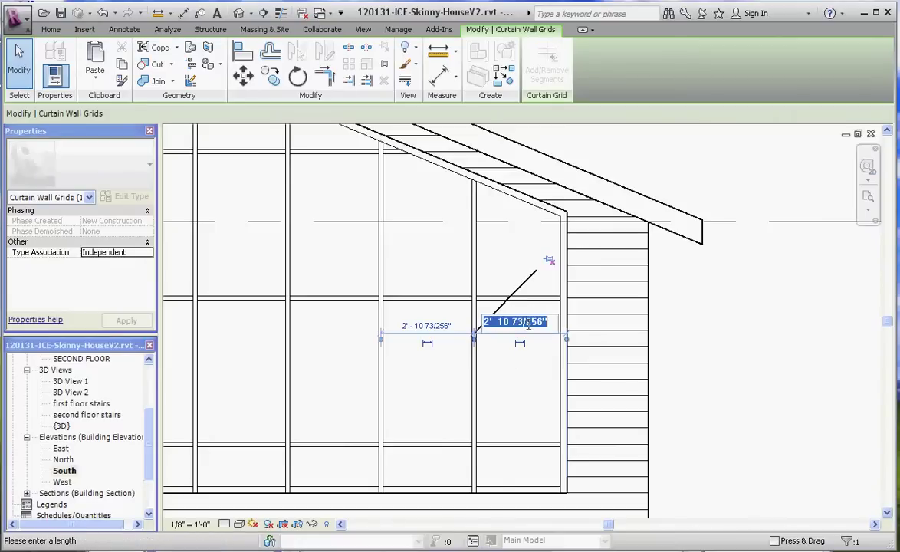
{"action": "type", "text": "1"}
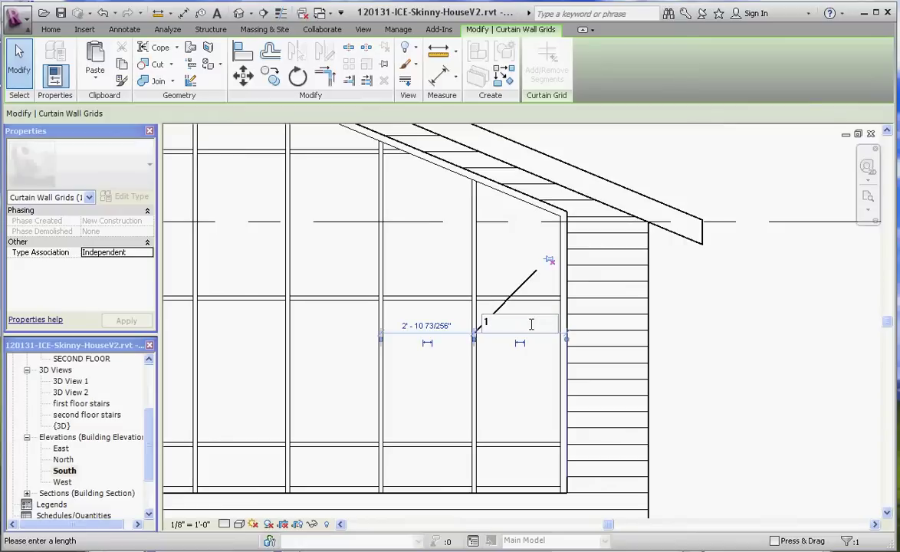
{"action": "type", "text": " 6"}
{"action": "key", "text": "Return"}
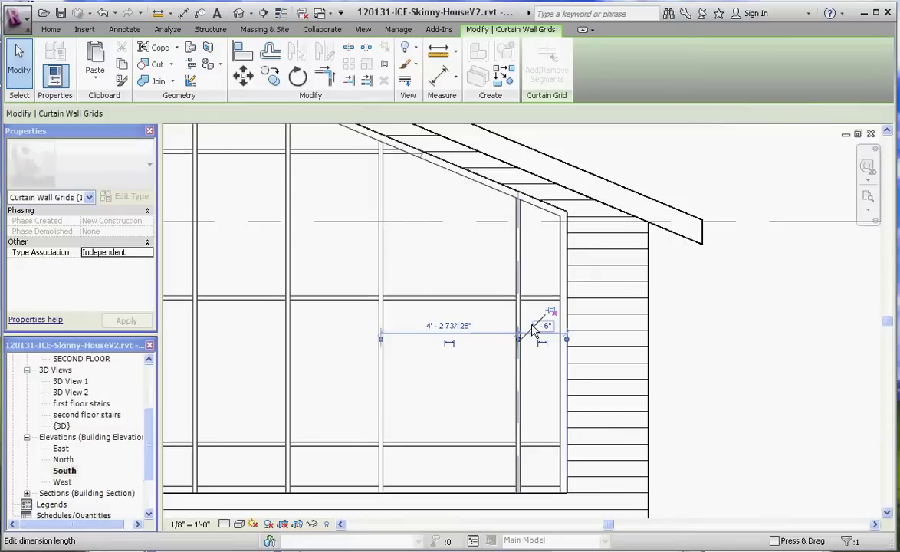
{"action": "left_click", "coordinate": [783, 368]}
{"action": "scroll", "coordinate": [786, 371], "scroll_direction": "down", "scroll_amount": 2}
{"action": "scroll", "coordinate": [628, 365], "scroll_direction": "down", "scroll_amount": 1}
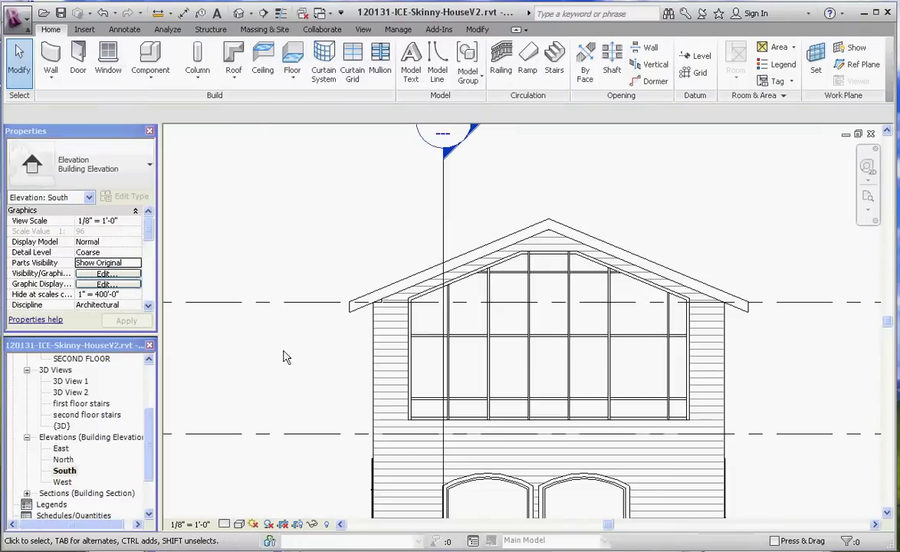
- Select the left vertical grid line beneath its mullion
{"action": "scroll", "coordinate": [476, 365], "scroll_direction": "up", "scroll_amount": 2}
{"action": "left_click", "coordinate": [434, 361]}
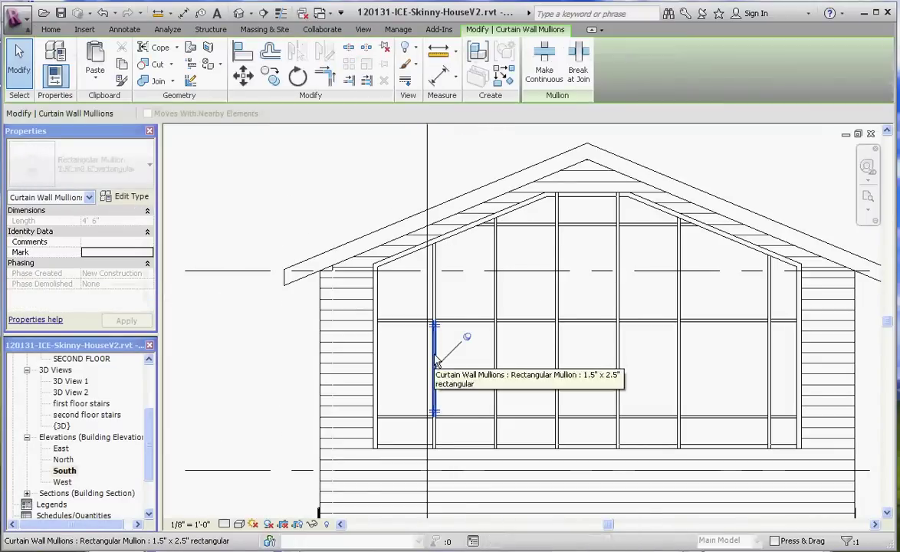
{"action": "left_click", "coordinate": [423, 347]}
{"action": "left_click", "coordinate": [412, 336]}
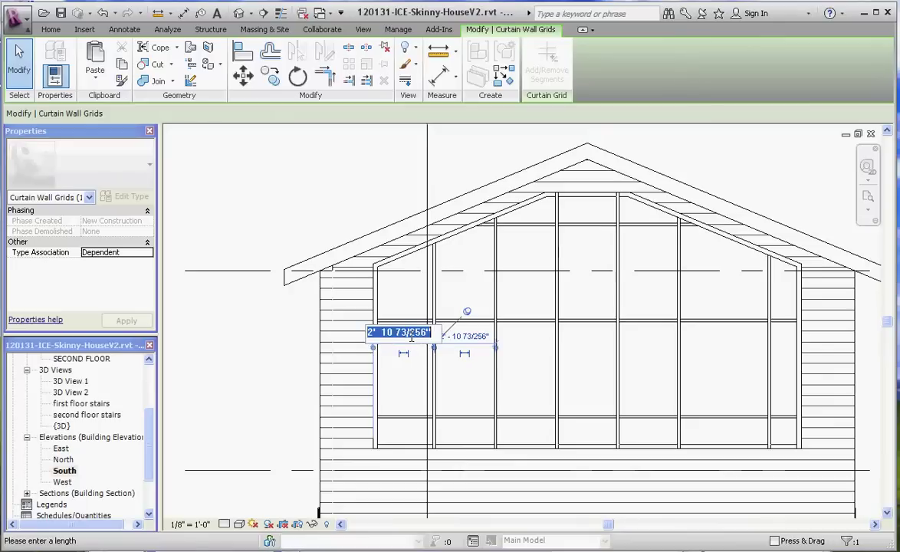
{"action": "type", "text": "1 6"}
{"action": "key", "text": "Escape"}
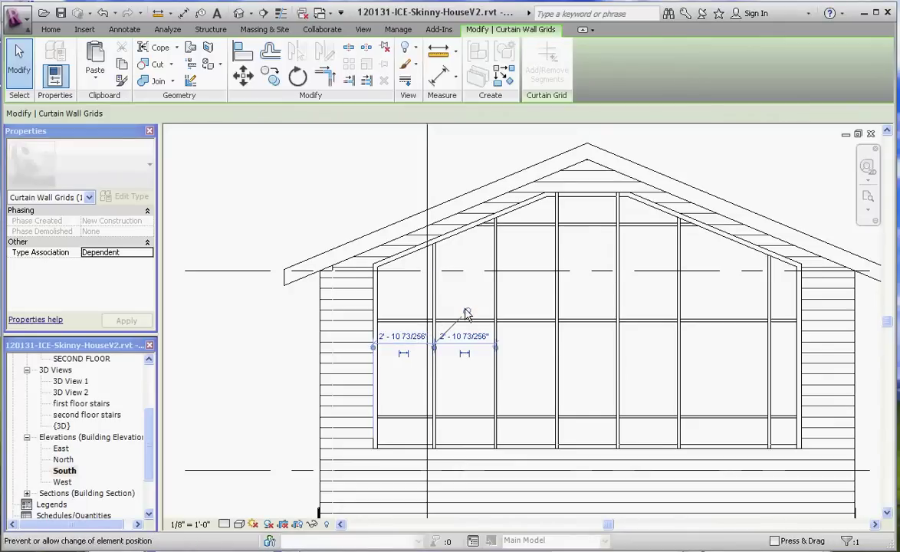
- Unpin the left grid line and offset it 1'-6" from the wall's left edge
{"action": "left_click", "coordinate": [466, 312]}
{"action": "left_click", "coordinate": [409, 337]}
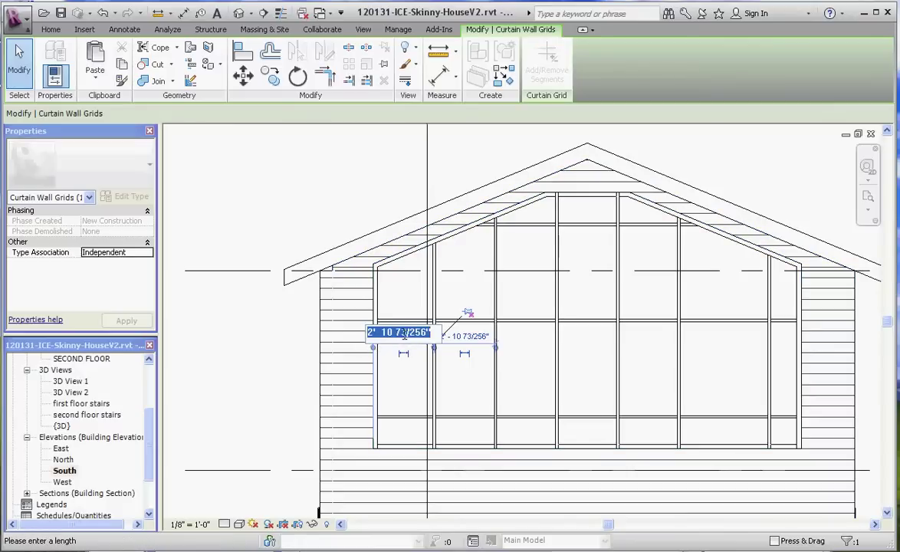
{"action": "type", "text": "1 6"}
{"action": "key", "text": "Return"}
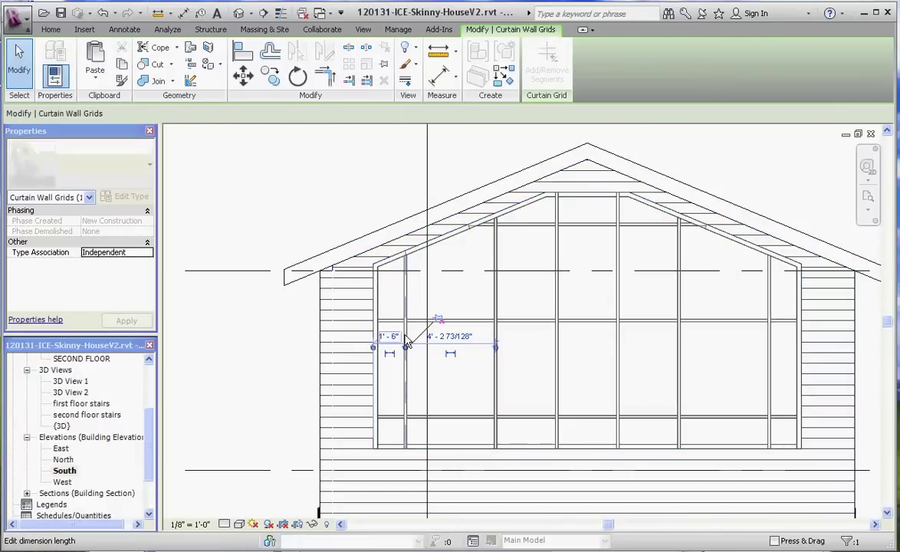
{"action": "left_click", "coordinate": [490, 369]}
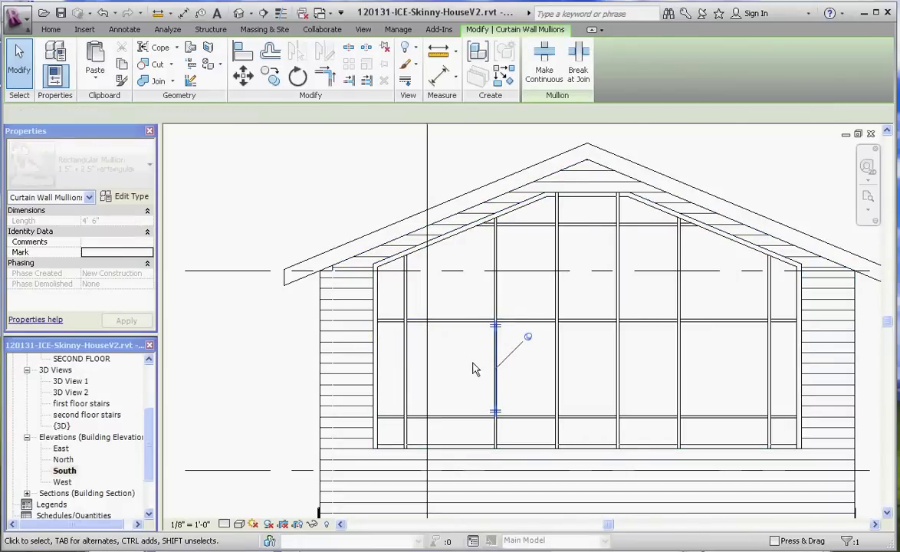
{"action": "key", "text": "Escape"}
{"action": "scroll", "coordinate": [442, 325], "scroll_direction": "down", "scroll_amount": 2}
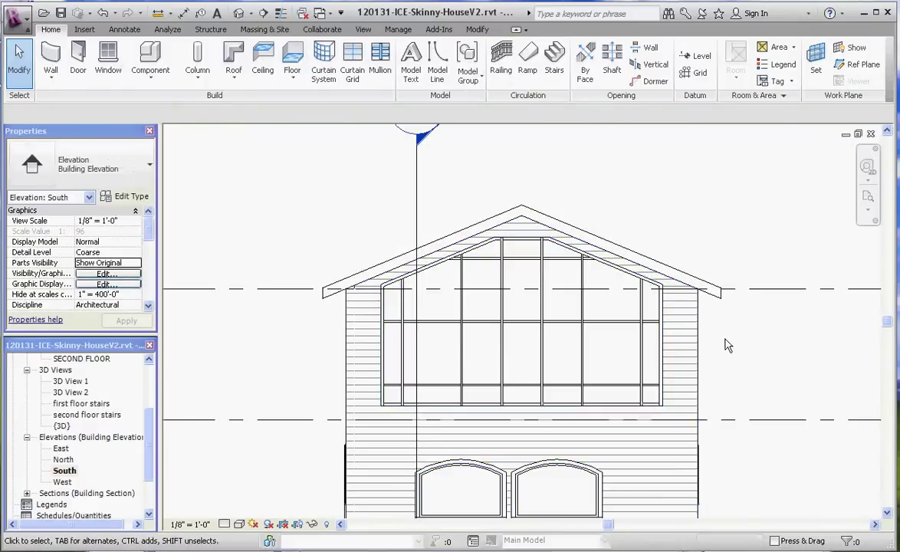
- Select the right grid line under its mullion and set its right-edge spacing to 1'-6"
{"action": "left_click", "coordinate": [641, 352]}
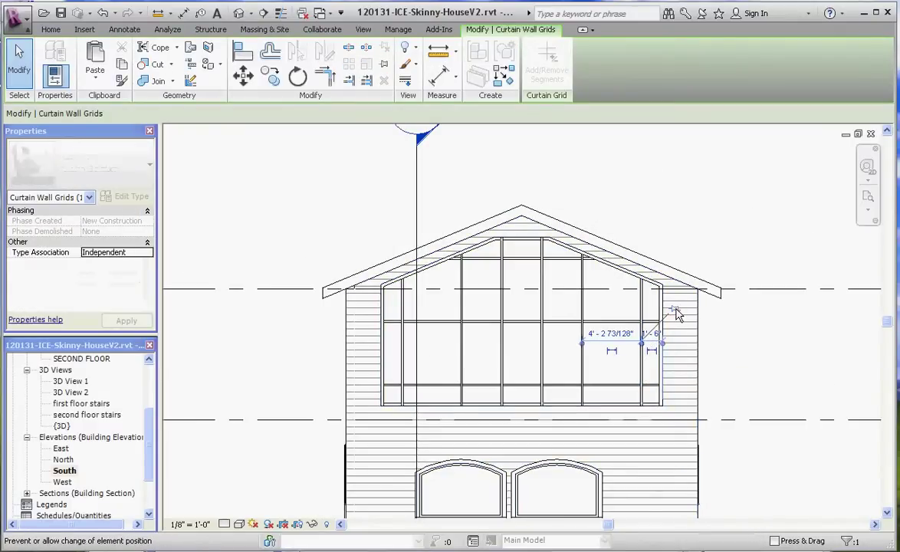
{"action": "key", "text": "Escape"}
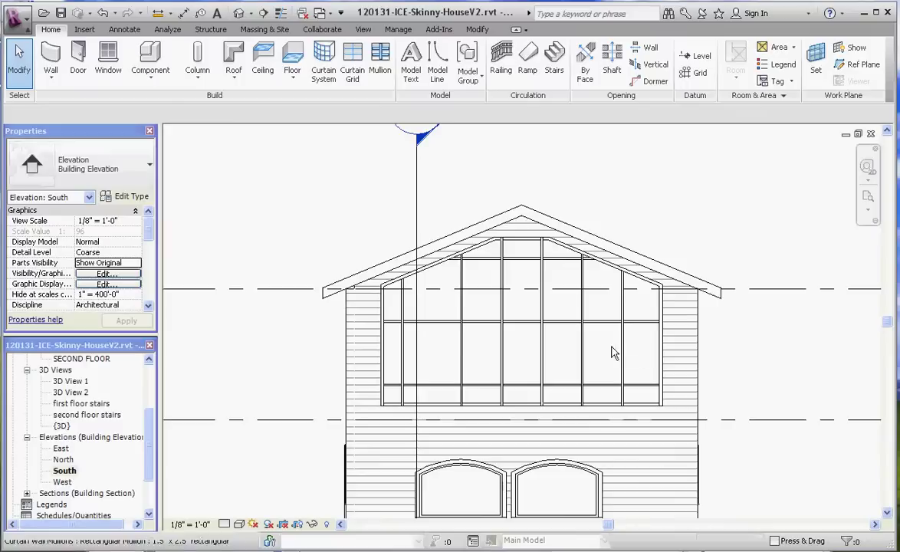
{"action": "left_click", "coordinate": [625, 354]}
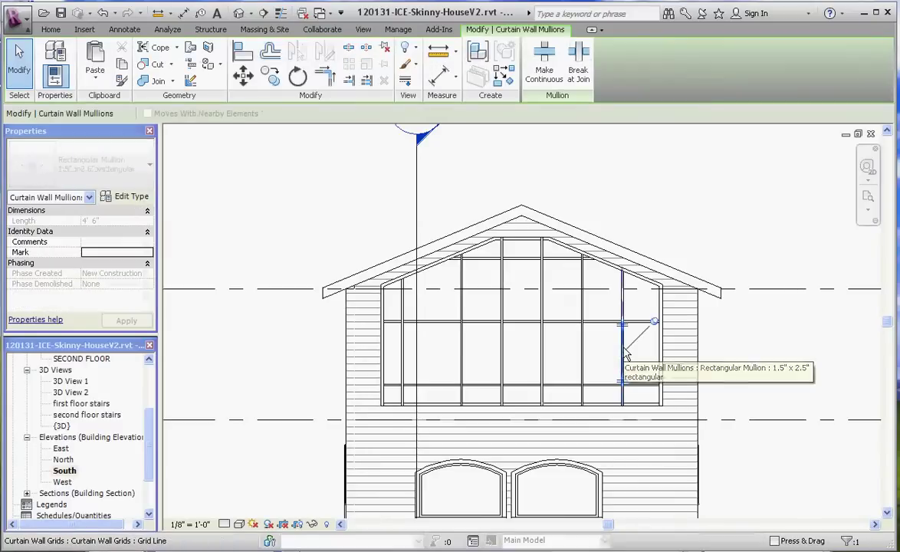
{"action": "left_click", "coordinate": [636, 340]}
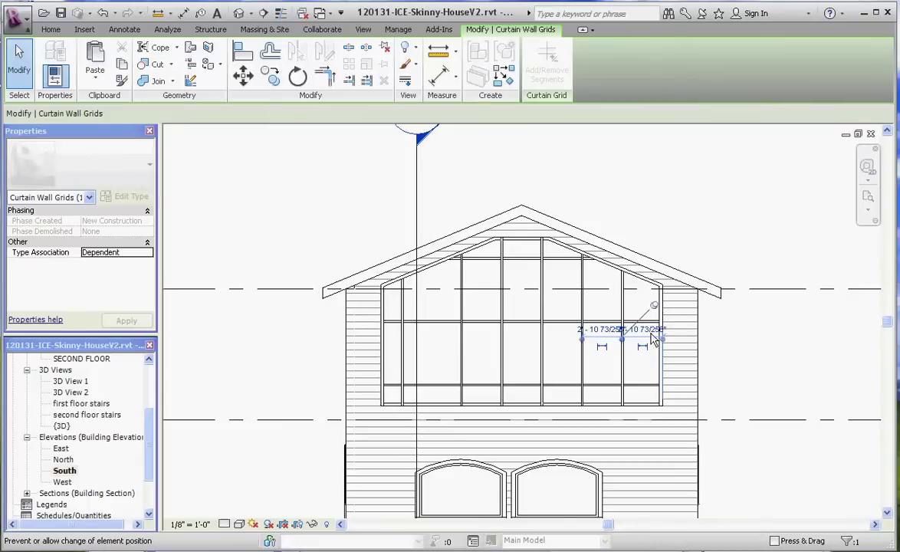
{"action": "left_click", "coordinate": [647, 328]}
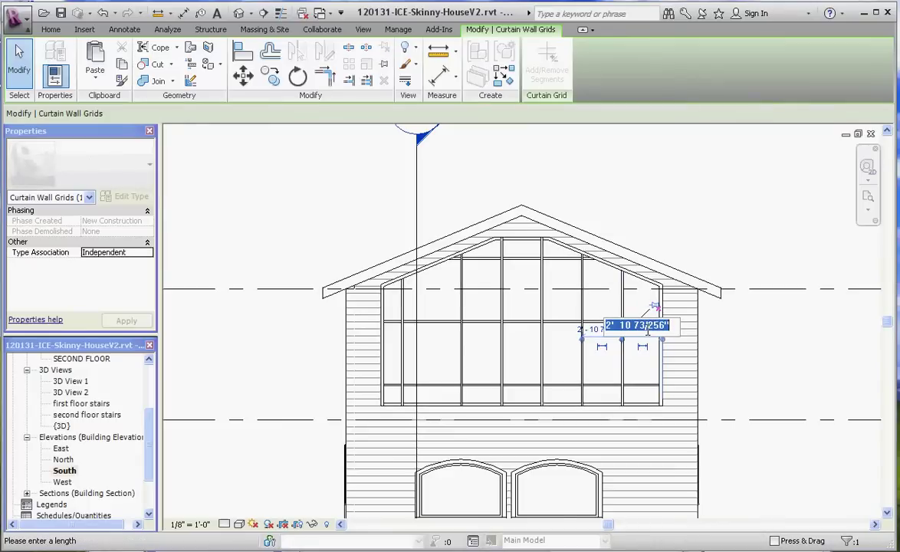
{"action": "type", "text": "1 6"}
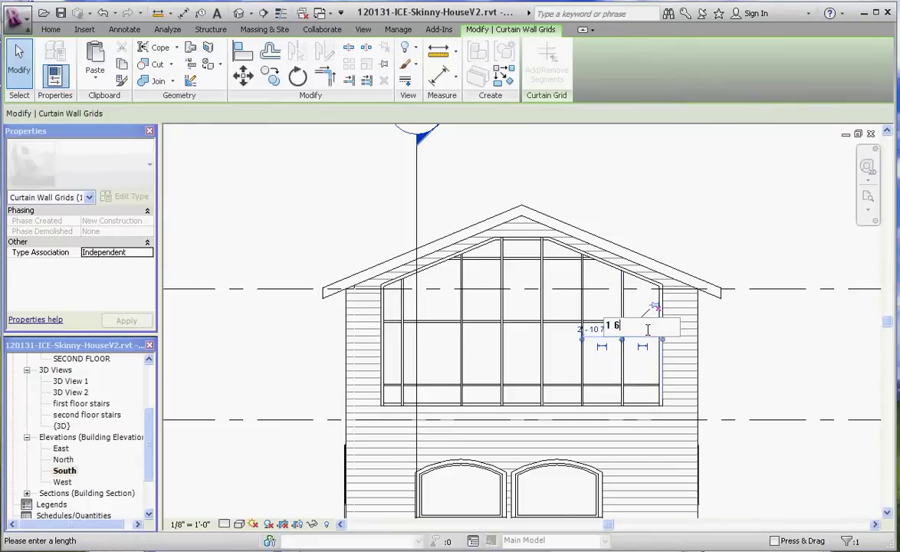
{"action": "left_click", "coordinate": [792, 361]}
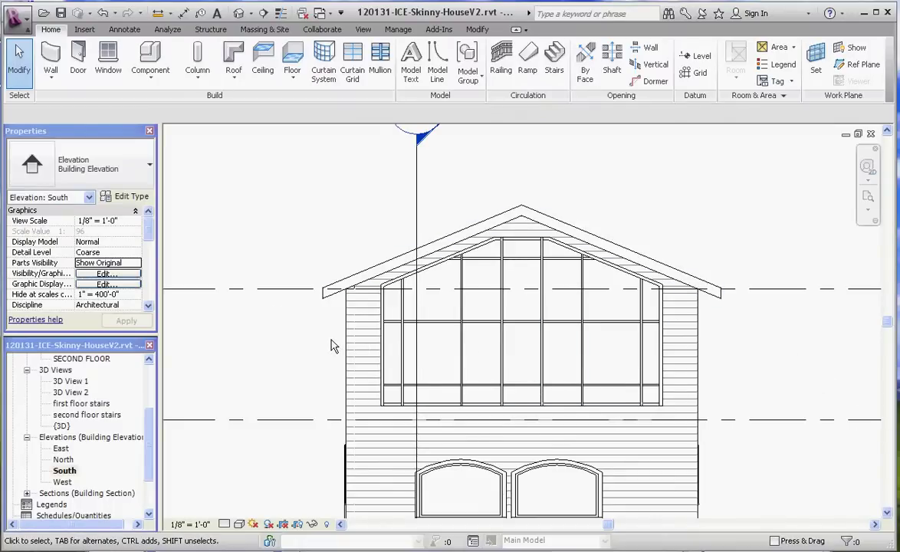
{"action": "scroll", "coordinate": [311, 318], "scroll_direction": "down", "scroll_amount": 1}
{"action": "scroll", "coordinate": [761, 409], "scroll_direction": "up", "scroll_amount": 1}
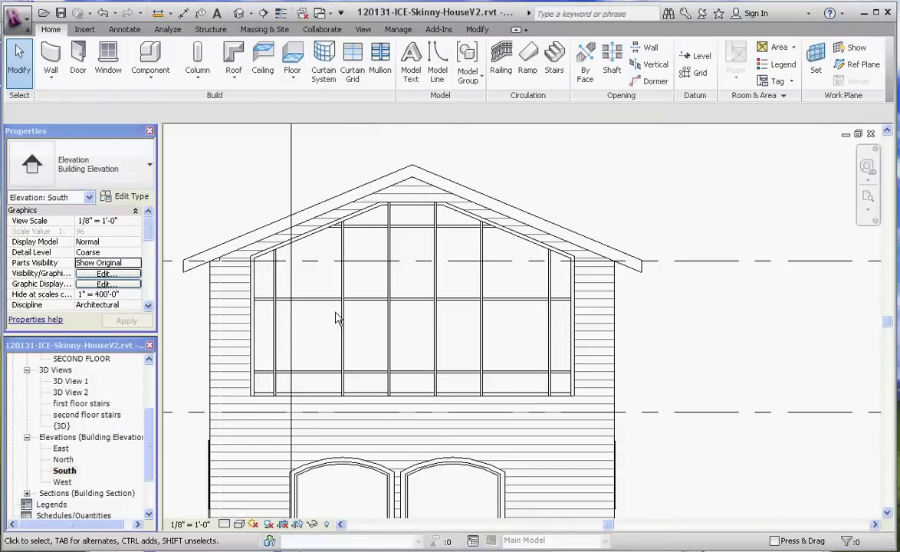